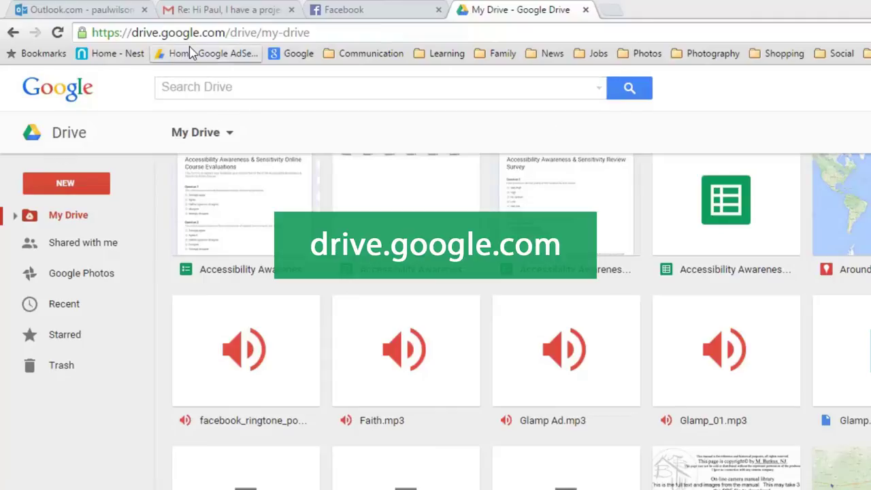
Create a new Google Forms form from Google Drive's More file types.
click(66, 185)
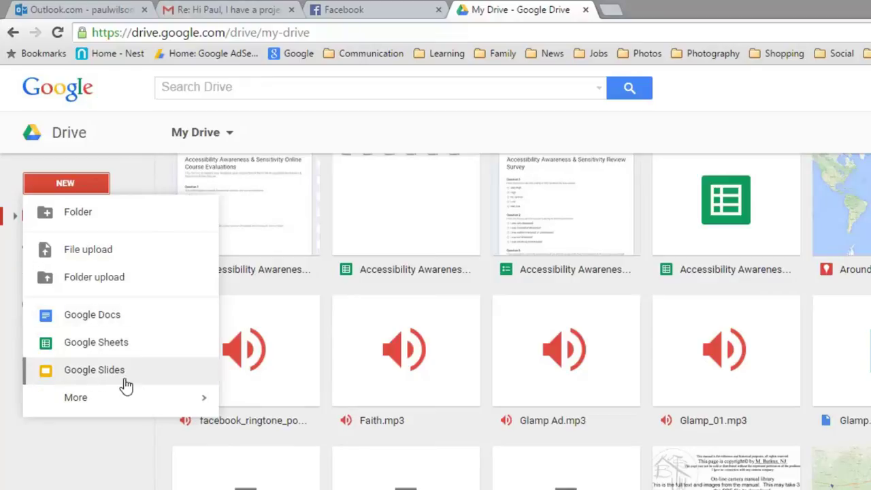
mouse_move(87, 405)
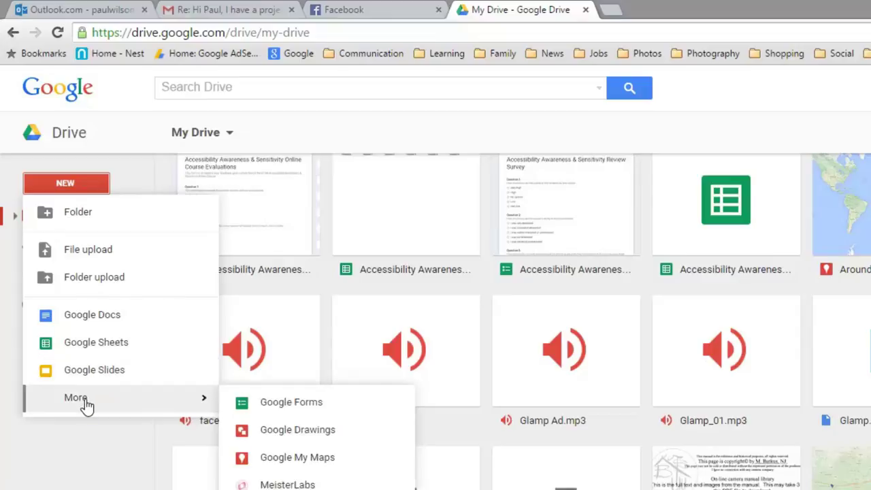
click(305, 407)
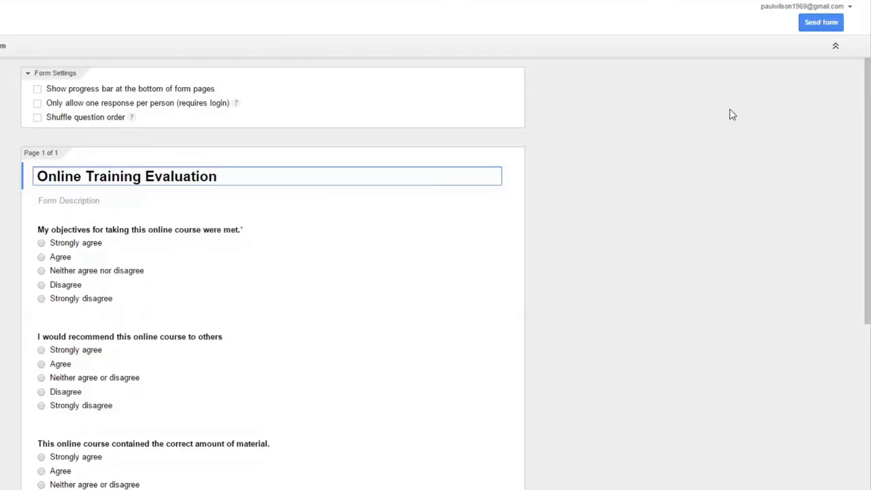
Open the form's Send options and select its share link for copying.
click(827, 25)
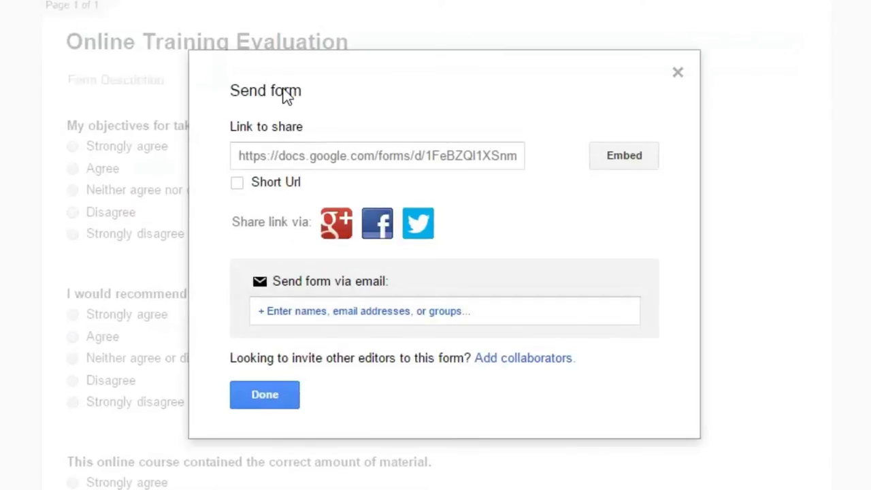
click(284, 154)
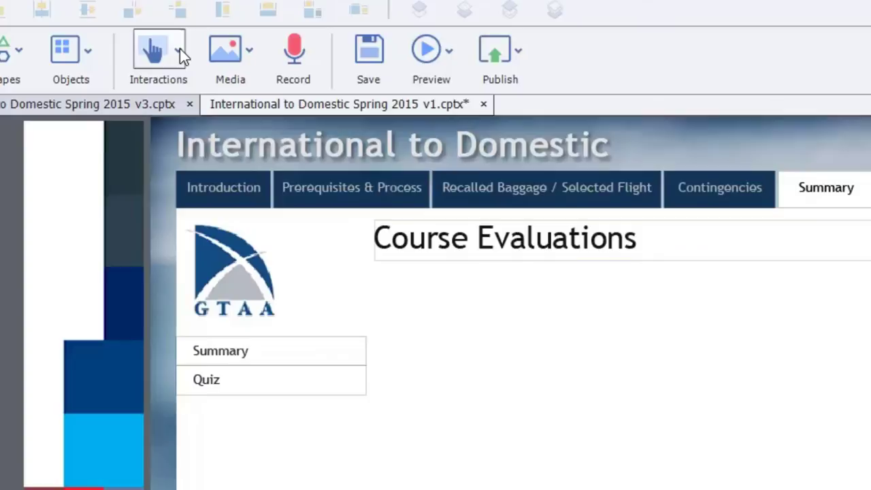
Insert a Web Object from the Learning Interactions gallery onto the Course Evaluations slide.
click(180, 50)
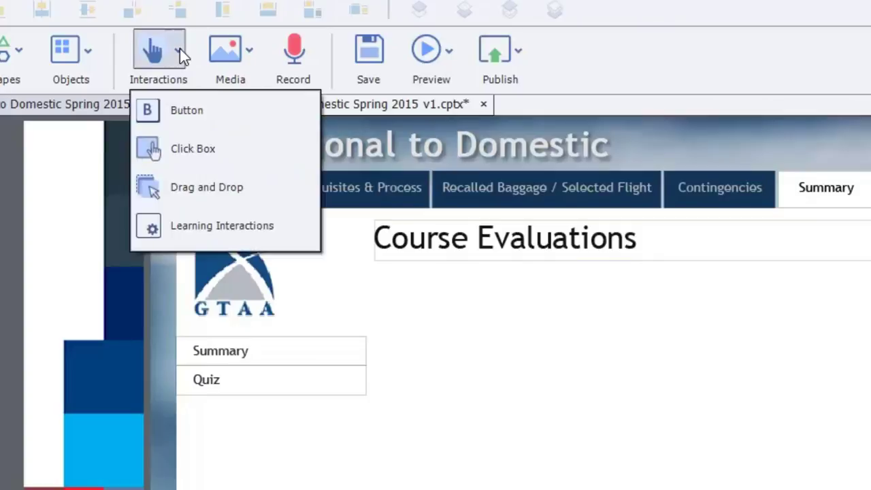
click(196, 225)
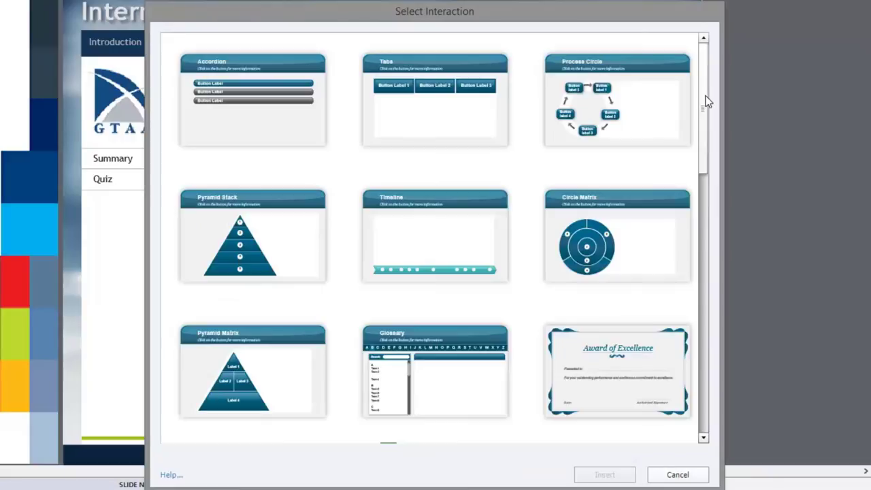
drag(707, 100, 703, 383)
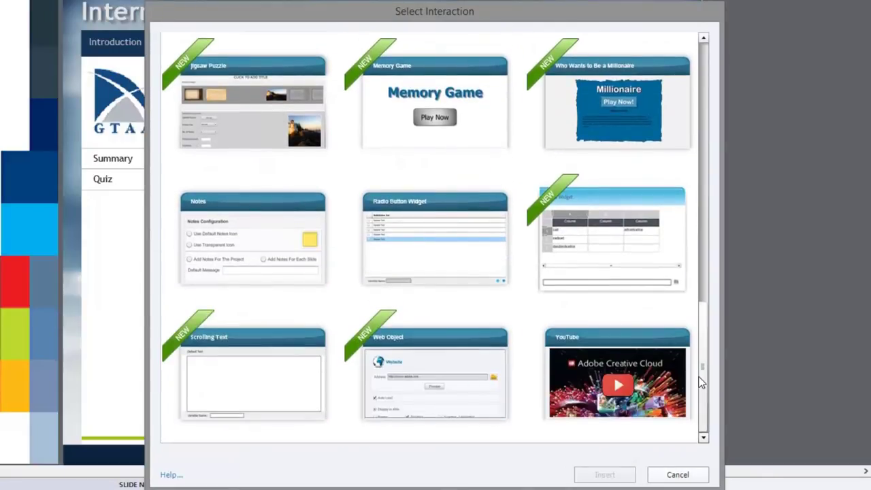
click(430, 339)
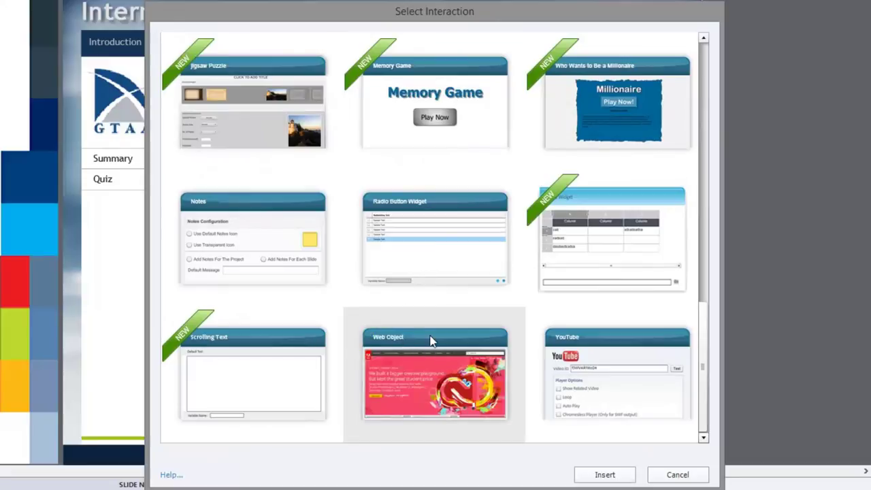
click(605, 474)
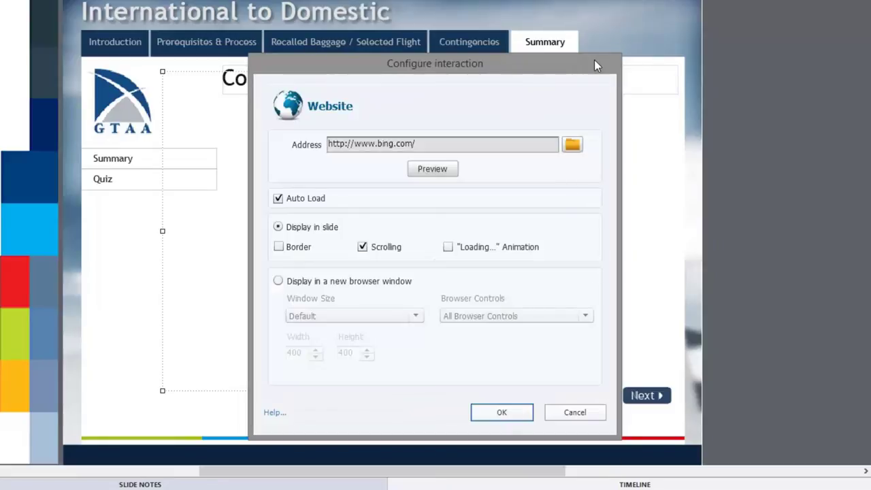
Replace the default bing address with the pasted Google Form link, preview it, and confirm.
click(428, 144)
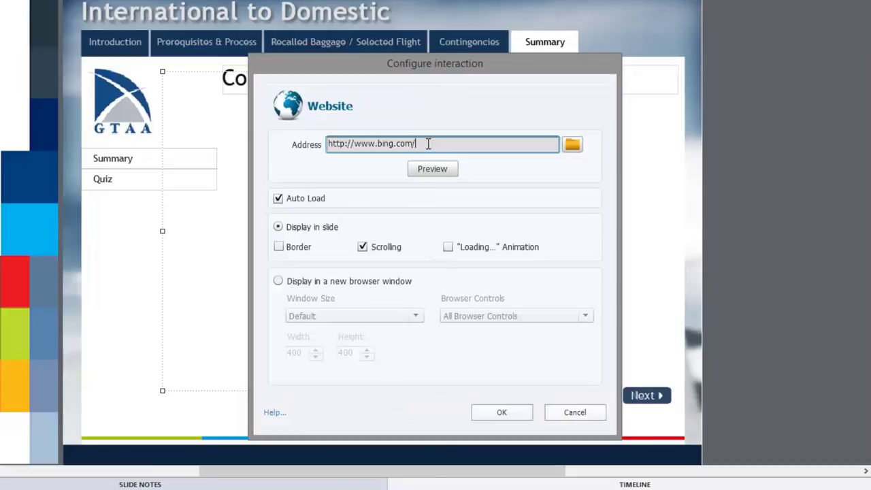
drag(428, 143, 256, 144)
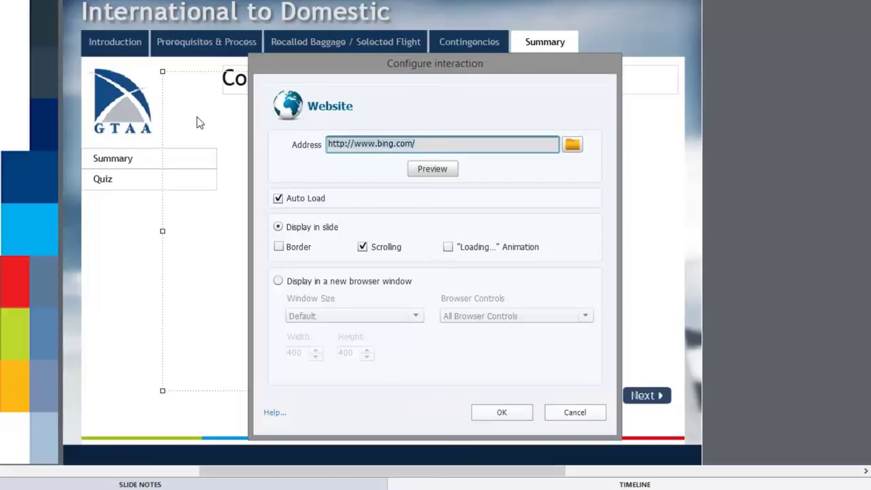
key(ctrl+v)
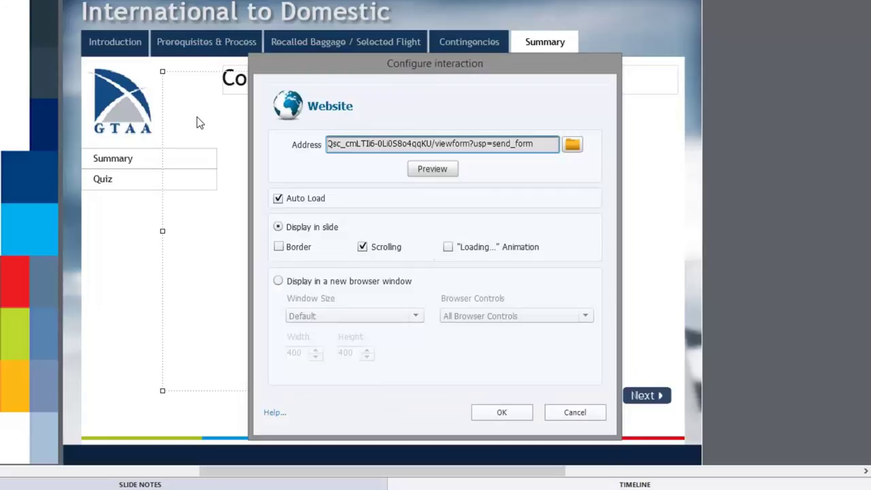
drag(544, 144, 213, 132)
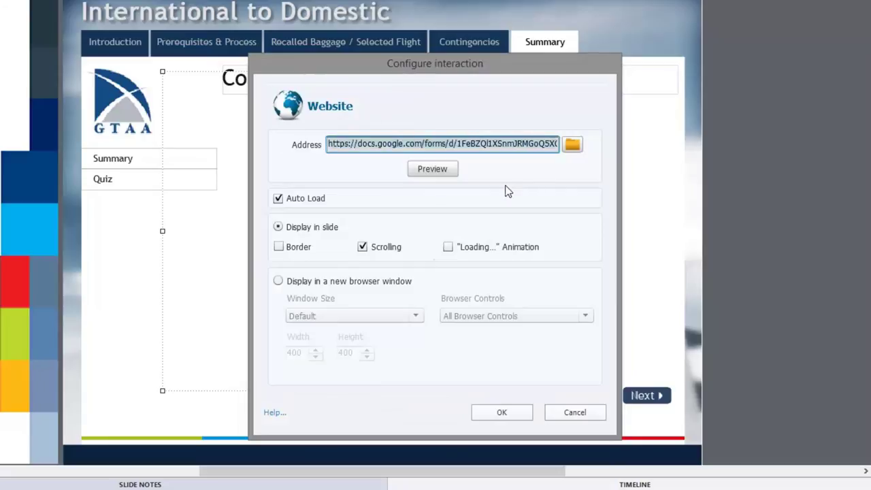
click(446, 169)
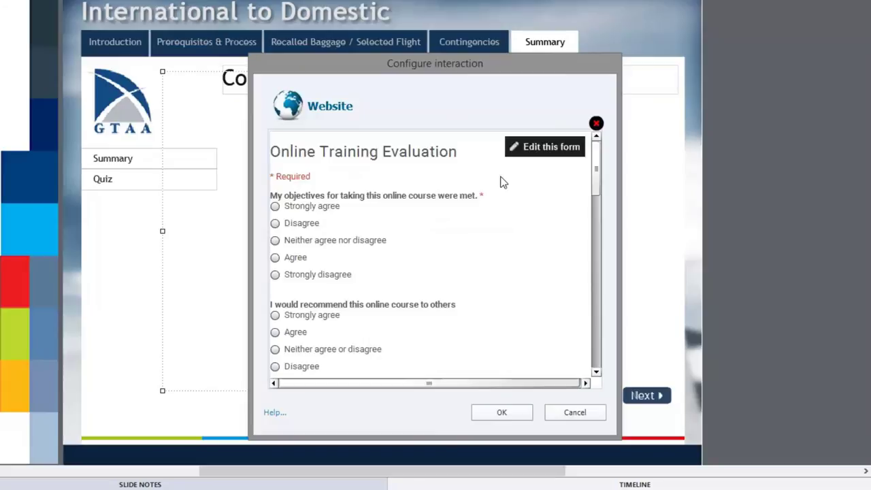
click(515, 414)
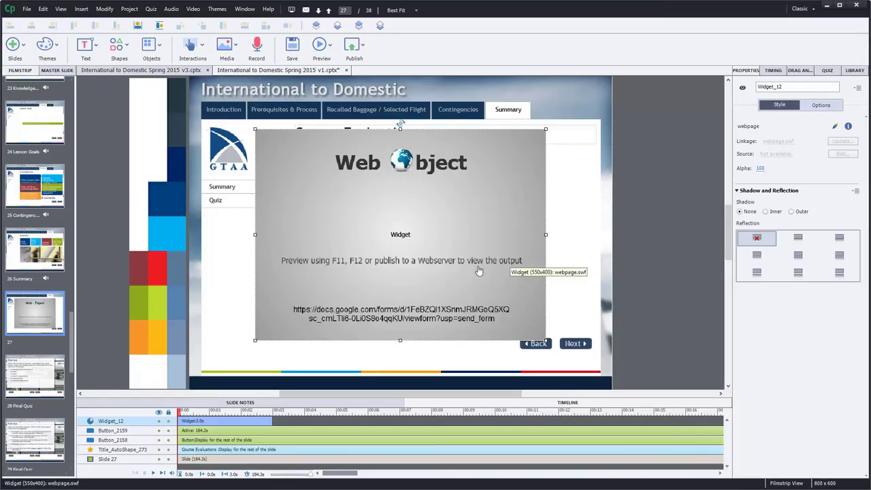
Move and resize the web object to fill the area below the Course Evaluations title.
drag(486, 265, 527, 259)
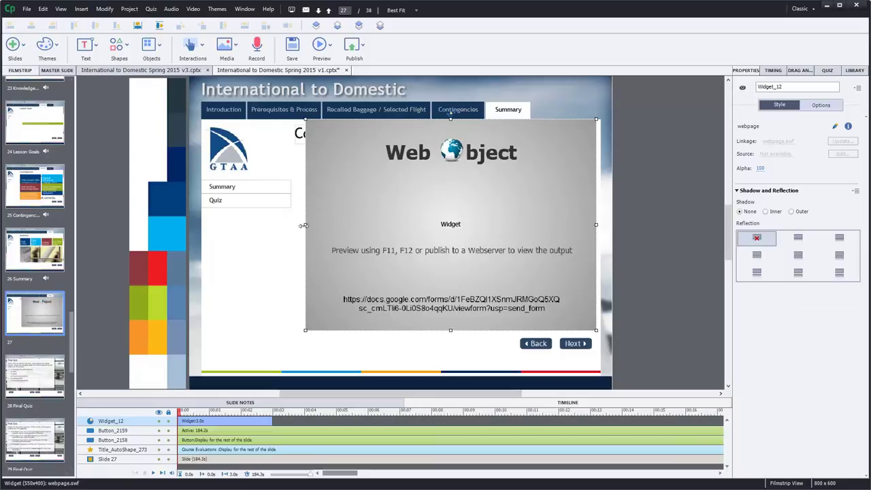
drag(304, 225, 294, 225)
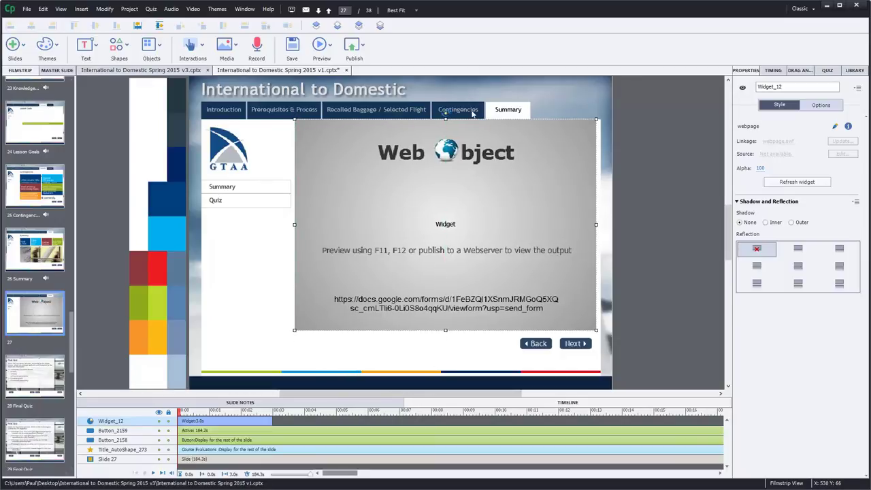
drag(446, 119, 444, 144)
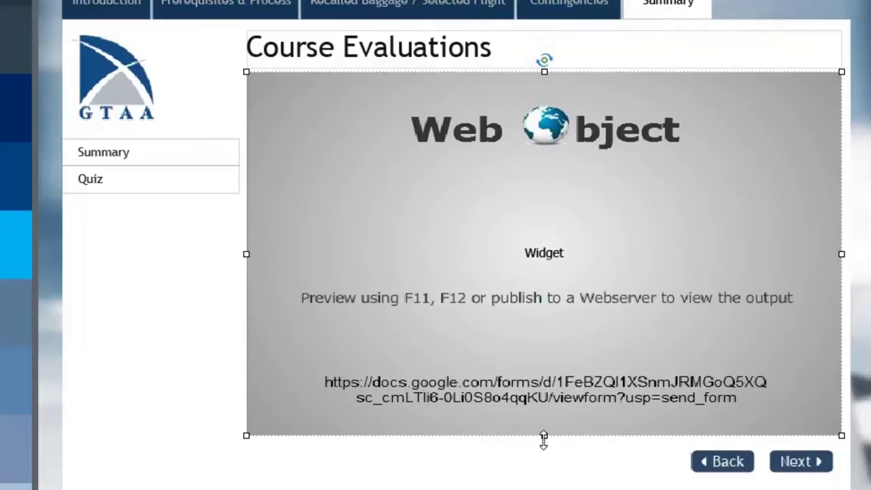
drag(445, 329, 445, 334)
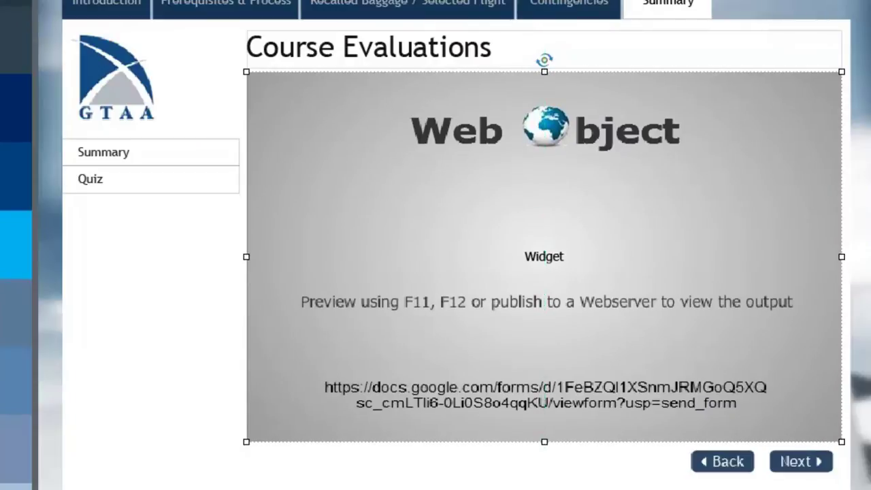
Enable Loading Animation in the web object's settings, keeping Auto Load and in-slide scrolling.
double_click(703, 272)
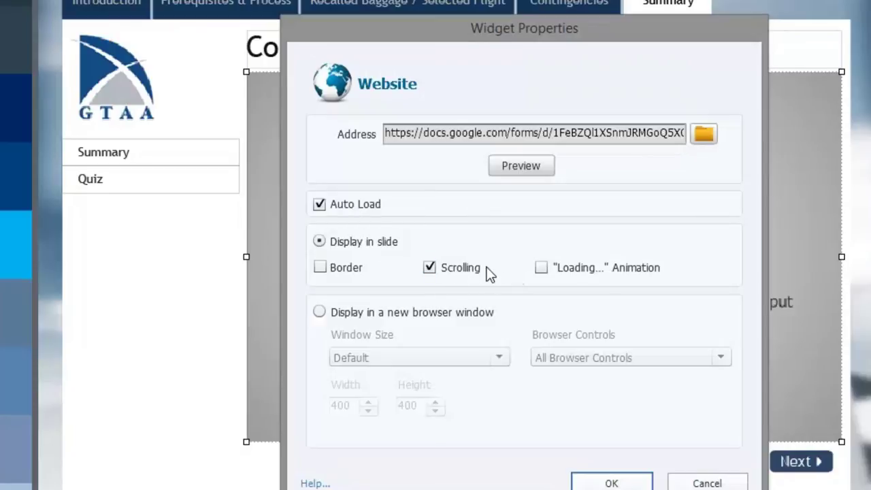
click(543, 271)
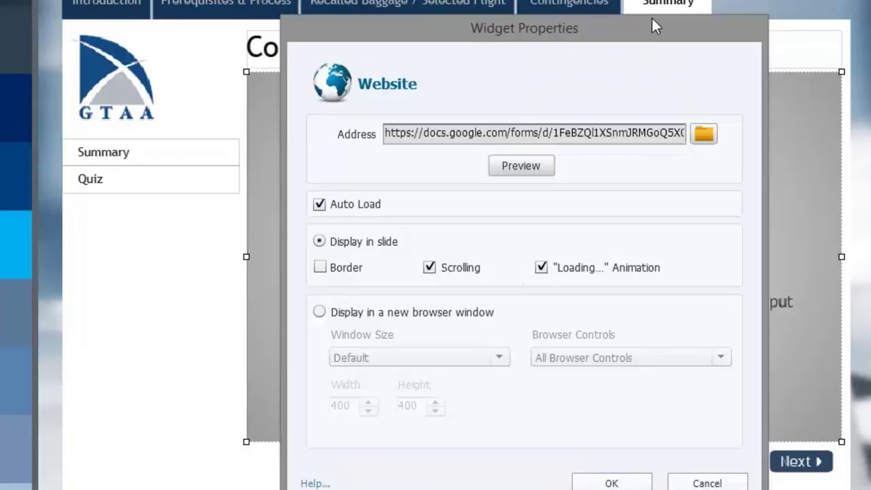
click(620, 481)
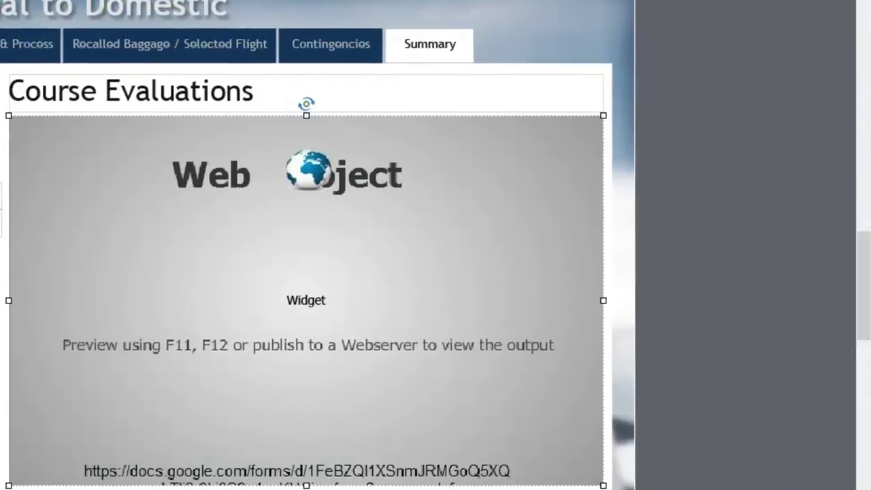
Set the web object's Display For timing to Rest of Slide.
click(870, 0)
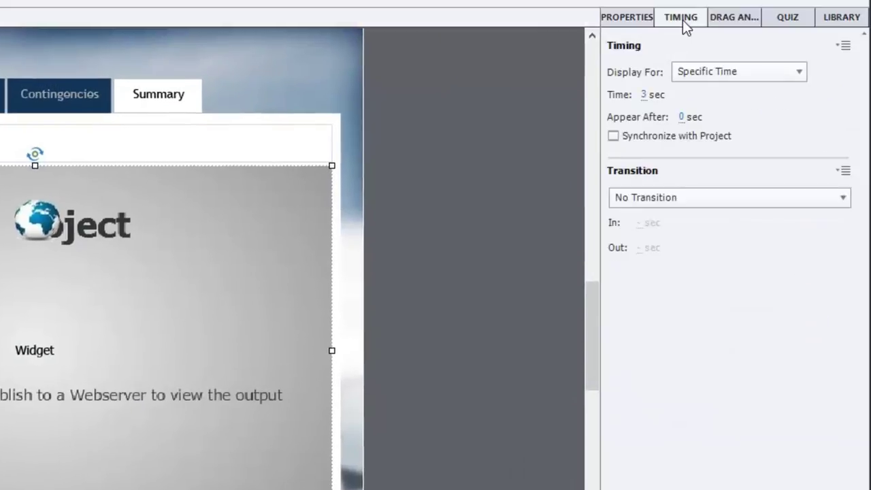
click(694, 73)
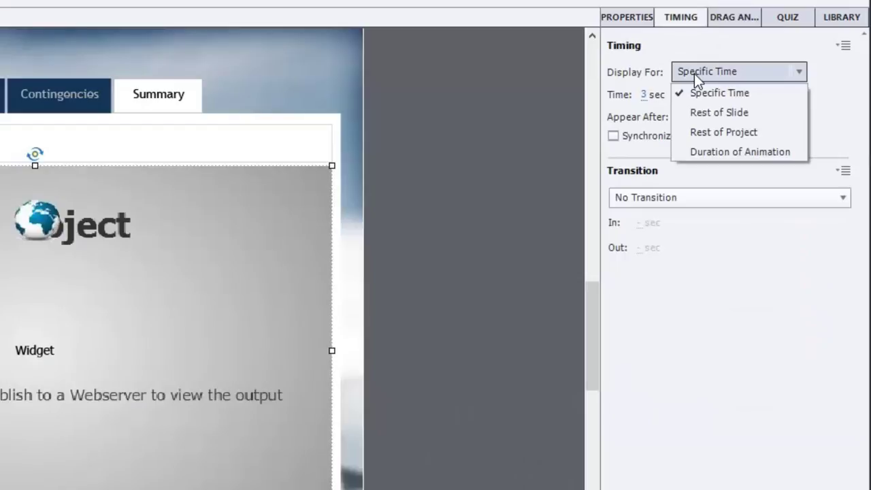
click(710, 113)
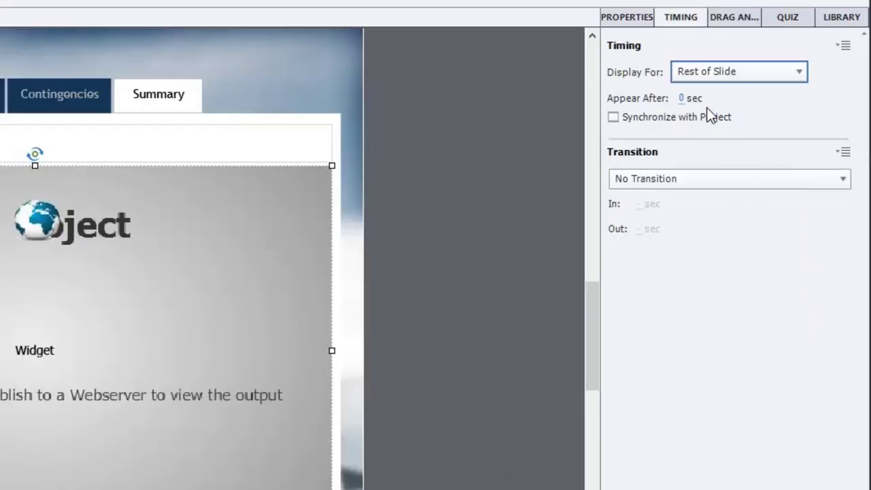
click(445, 285)
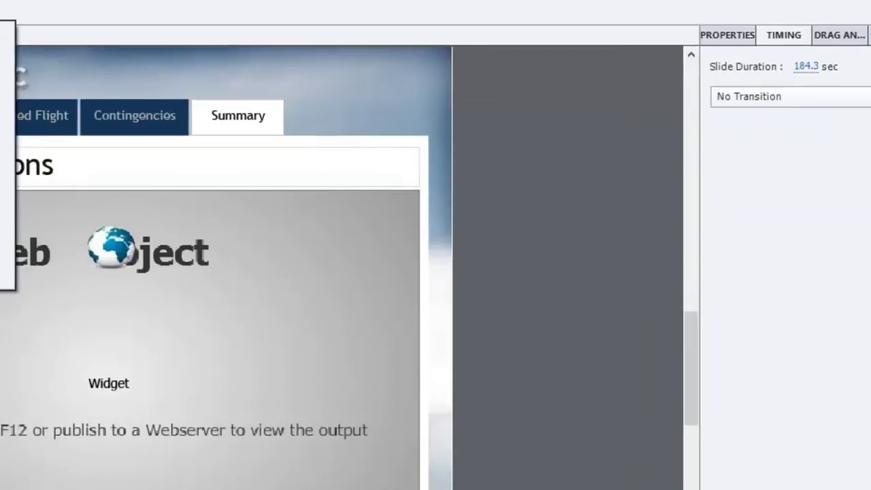
click(79, 34)
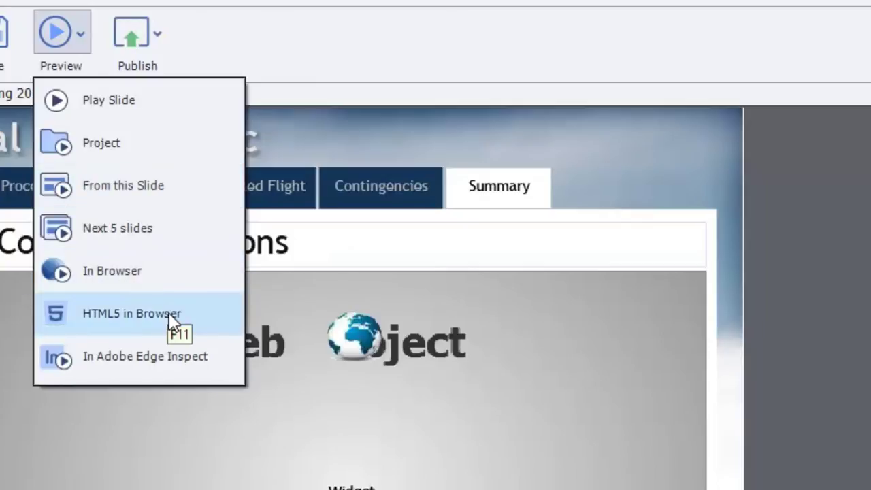
Preview the course as HTML5 in Browser.
click(141, 318)
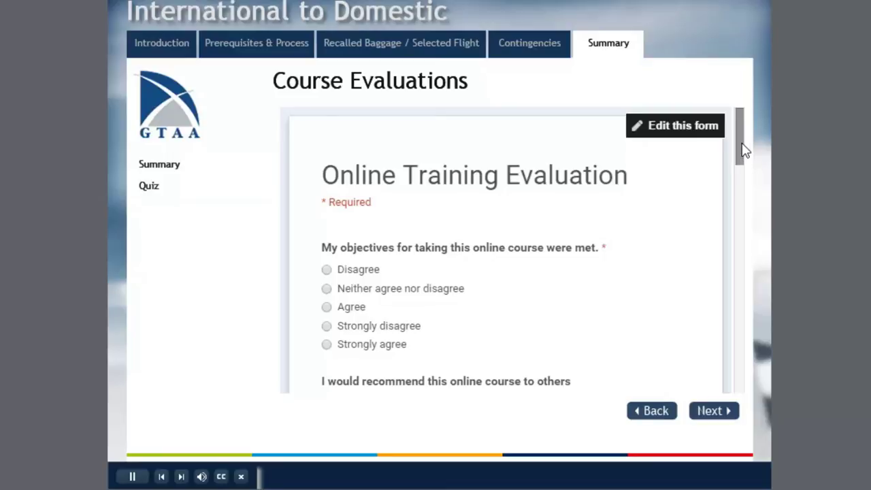
After an empty submit attempt, answer Agree to objectives, recommendation and amount-of-material questions.
drag(744, 150, 750, 350)
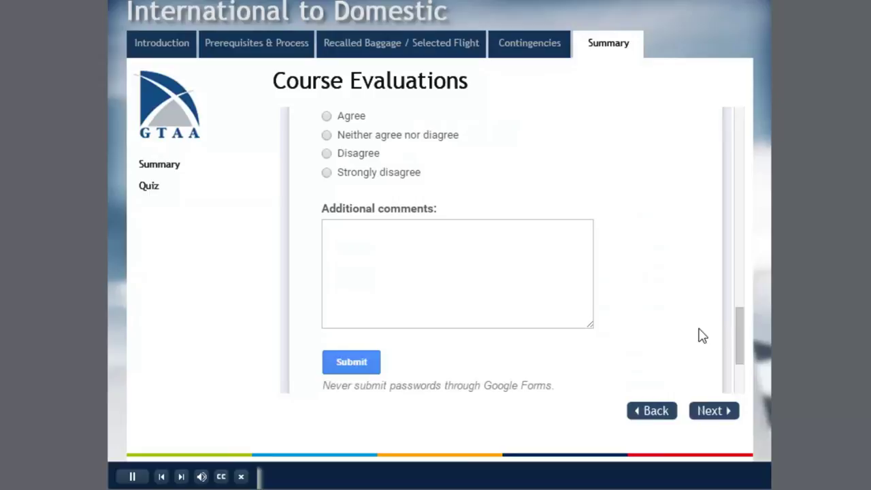
click(358, 368)
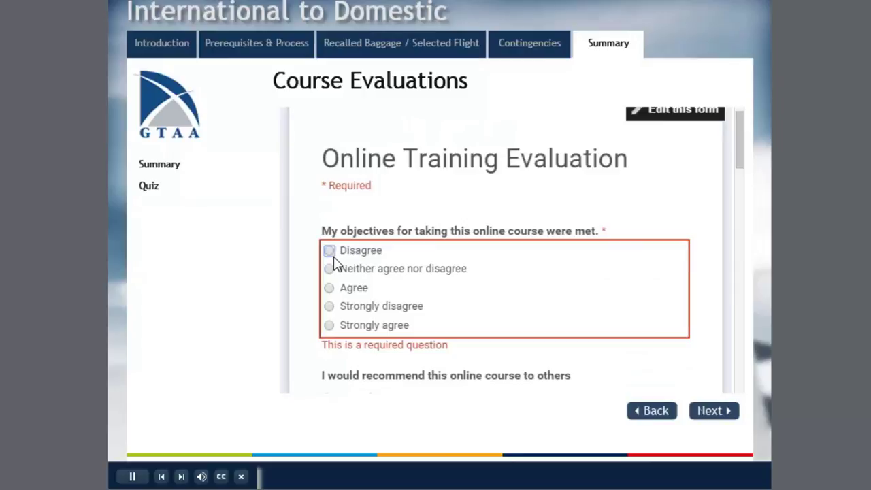
click(329, 289)
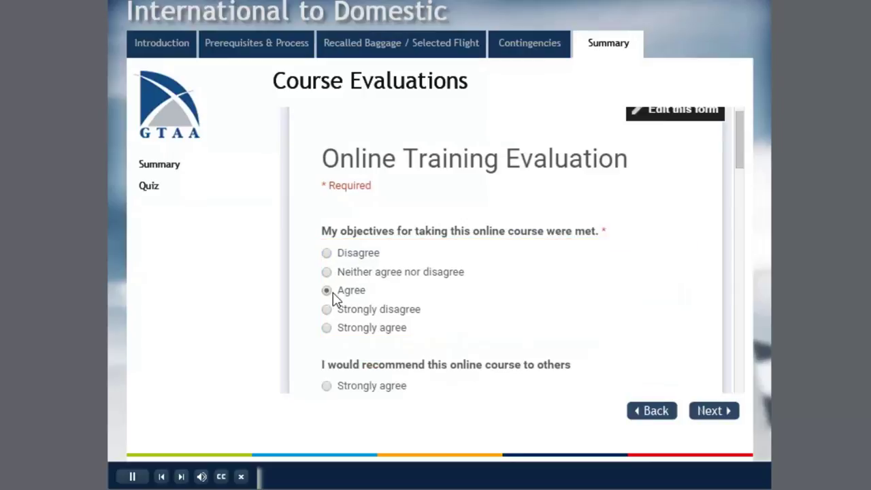
scroll(744, 170, down, 3)
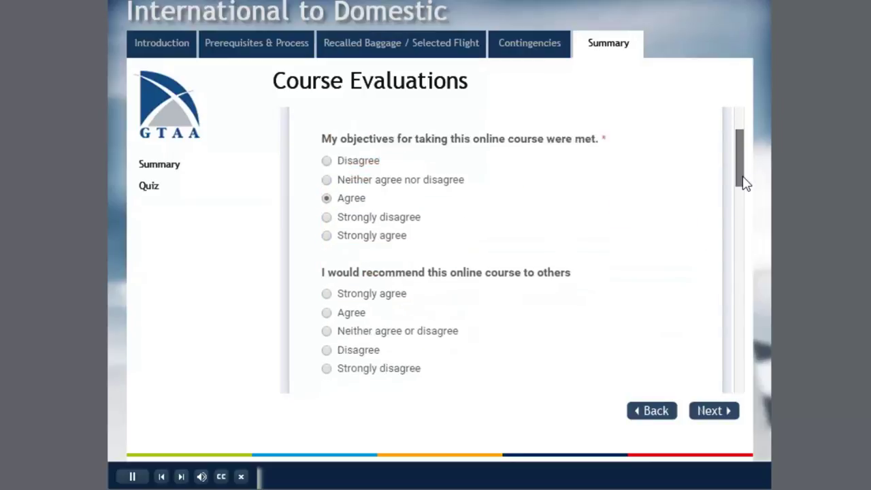
click(327, 226)
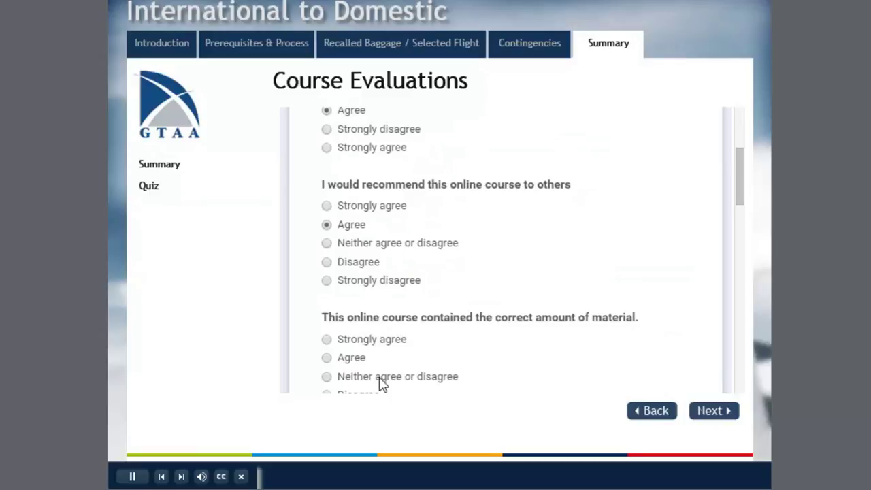
click(326, 359)
drag(739, 183, 741, 226)
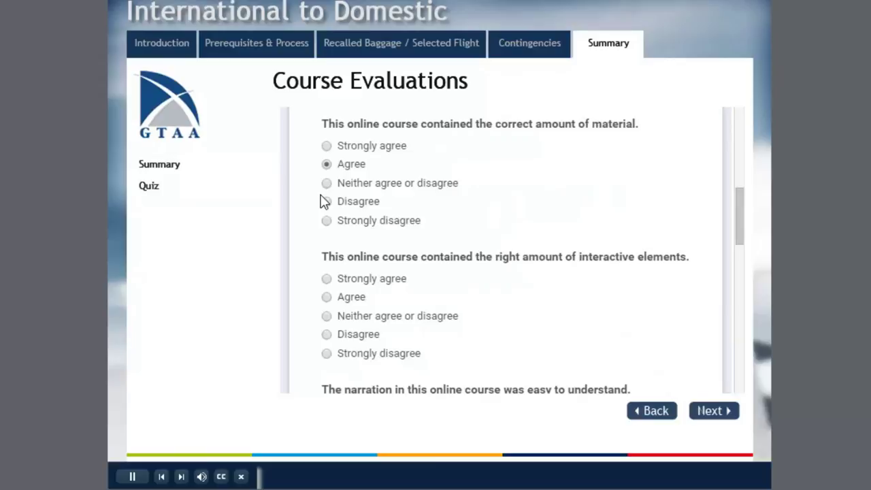
Answer neutral to the interactive-elements, narration, held-interest and apply-on-the-job questions.
click(326, 317)
drag(741, 226, 742, 275)
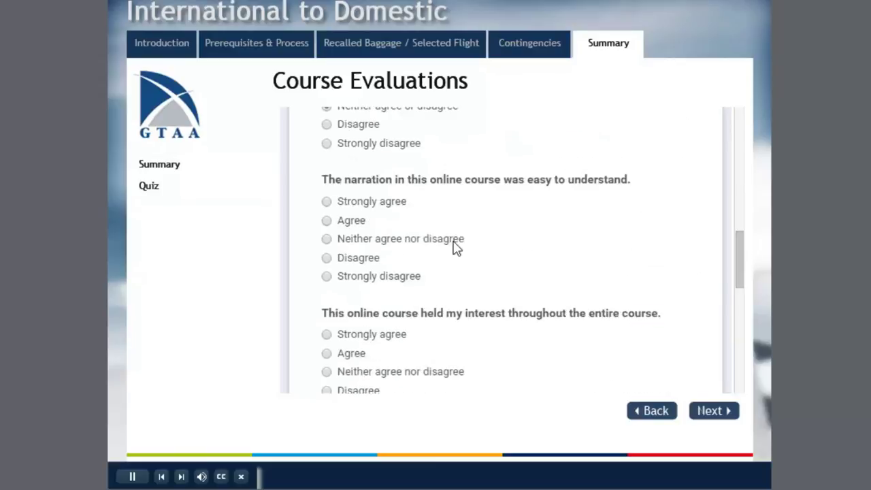
click(327, 240)
click(326, 372)
drag(741, 268, 744, 323)
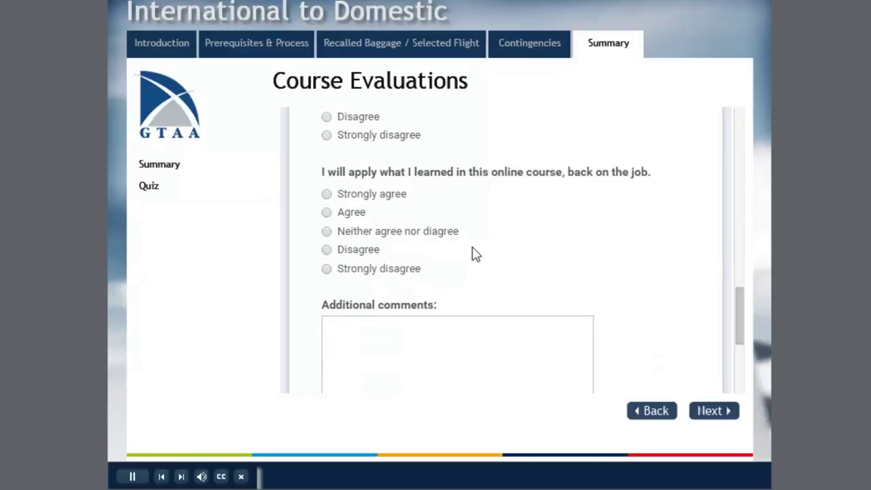
click(327, 233)
Enter "What a wonderful course you've designed!!!!!" in Additional comments.
click(376, 352)
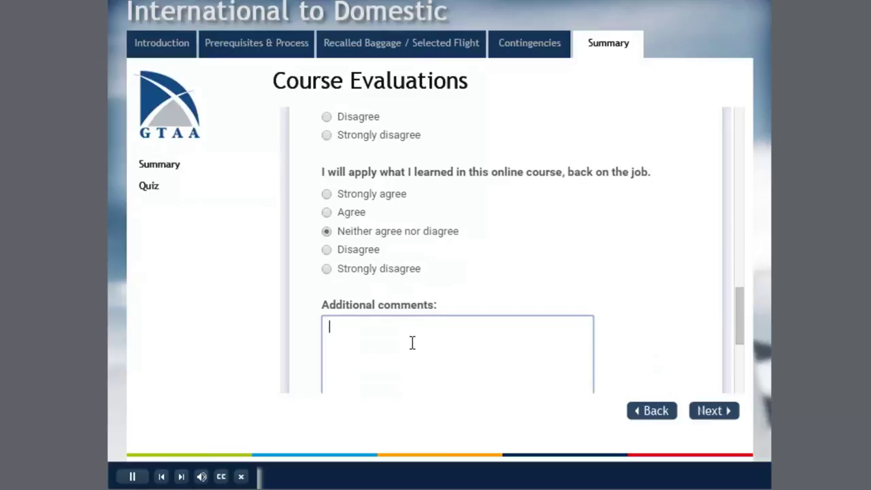
text(What a wonderful)
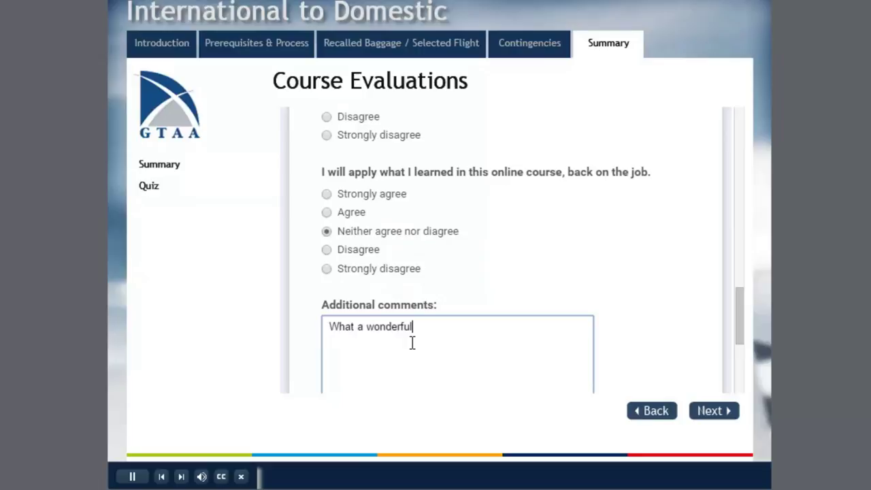
text( course you've desi)
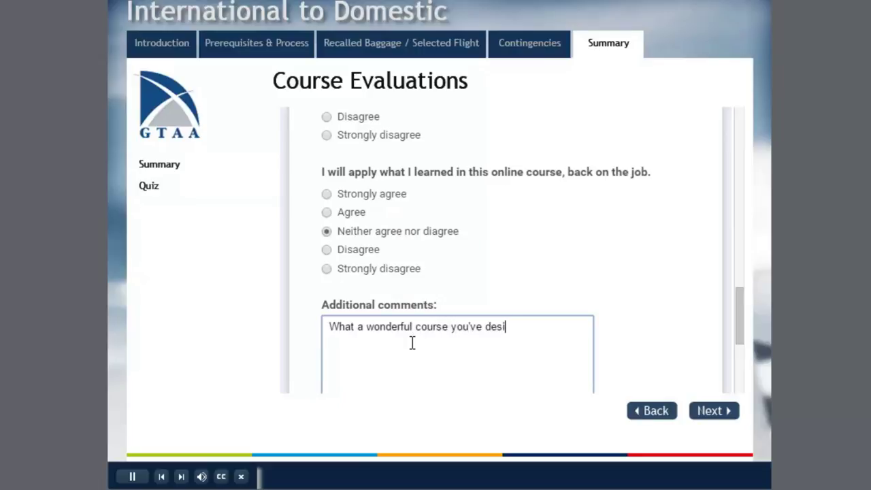
text(gned!!!!!)
scroll(340, 320, down, 2)
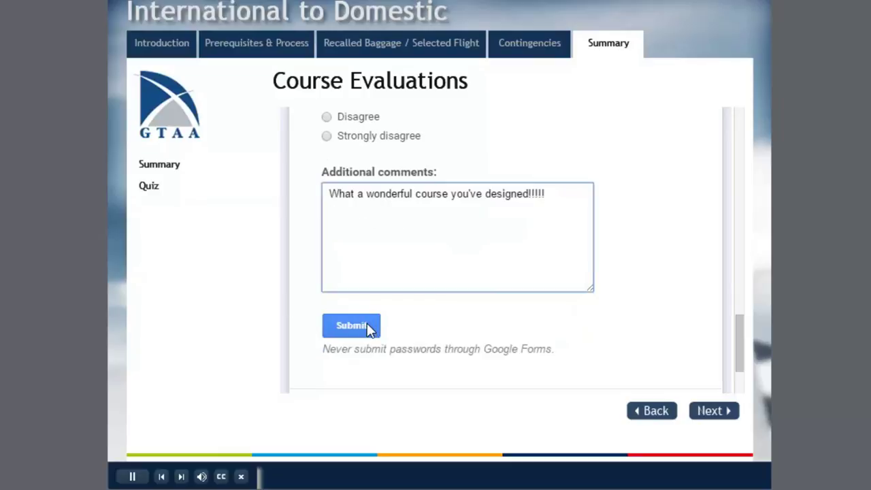
Submit the completed evaluation form in the preview.
click(367, 326)
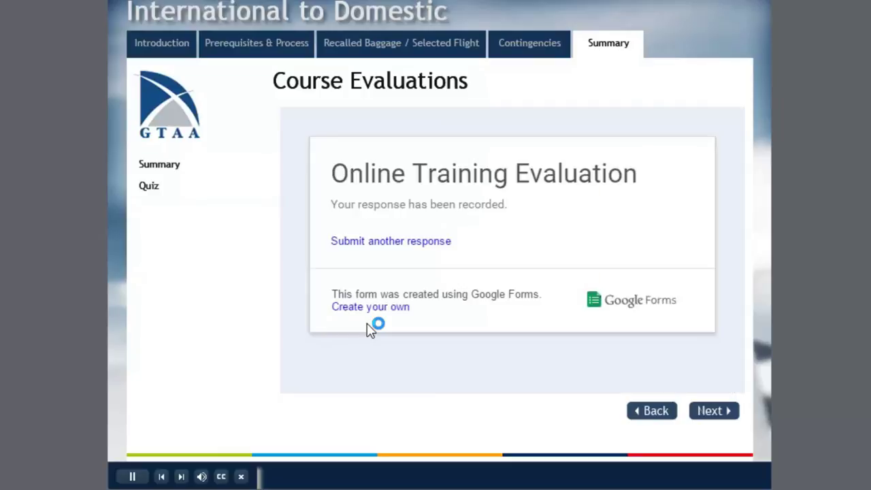